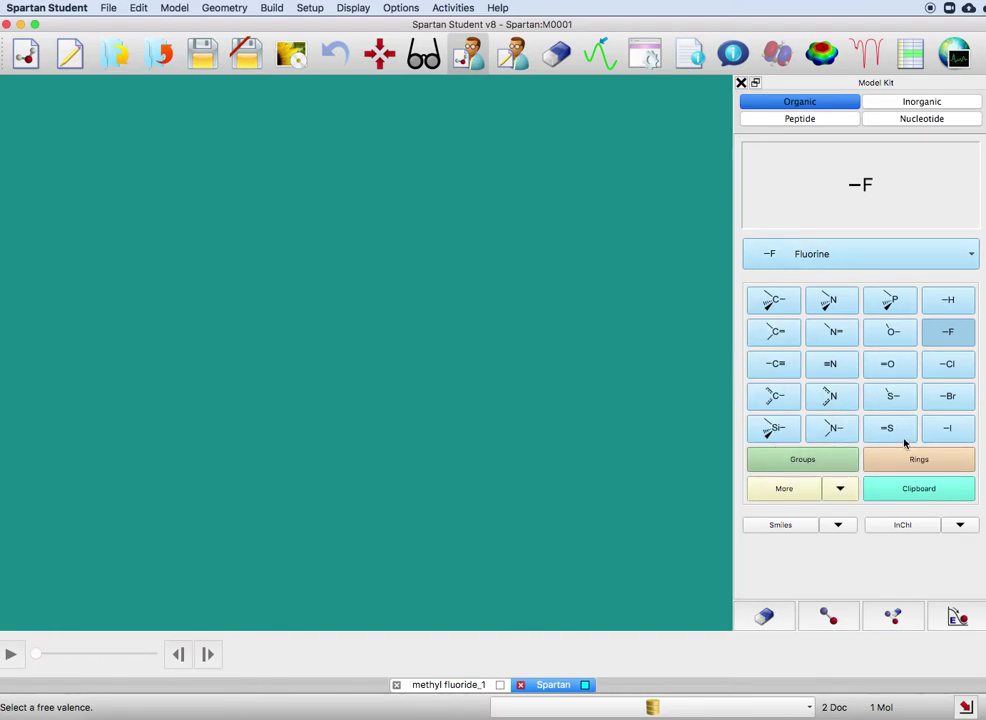
Place an sp³ carbon from the Organic atom set on the canvas and rotate the resulting methane to a front view.
left_click(928, 103)
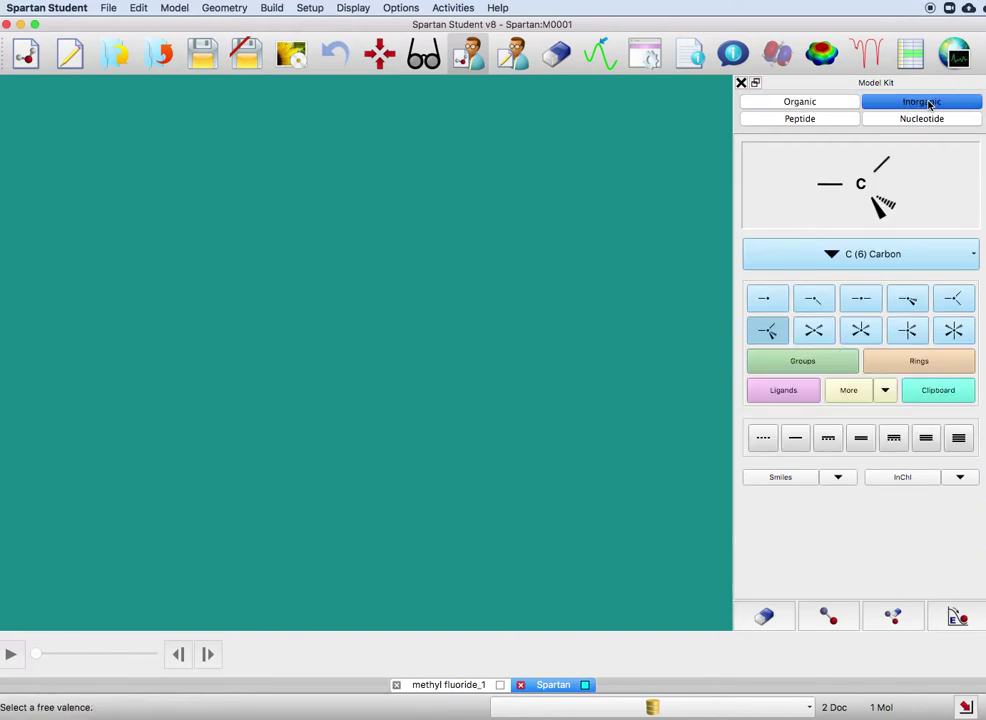
left_click(786, 108)
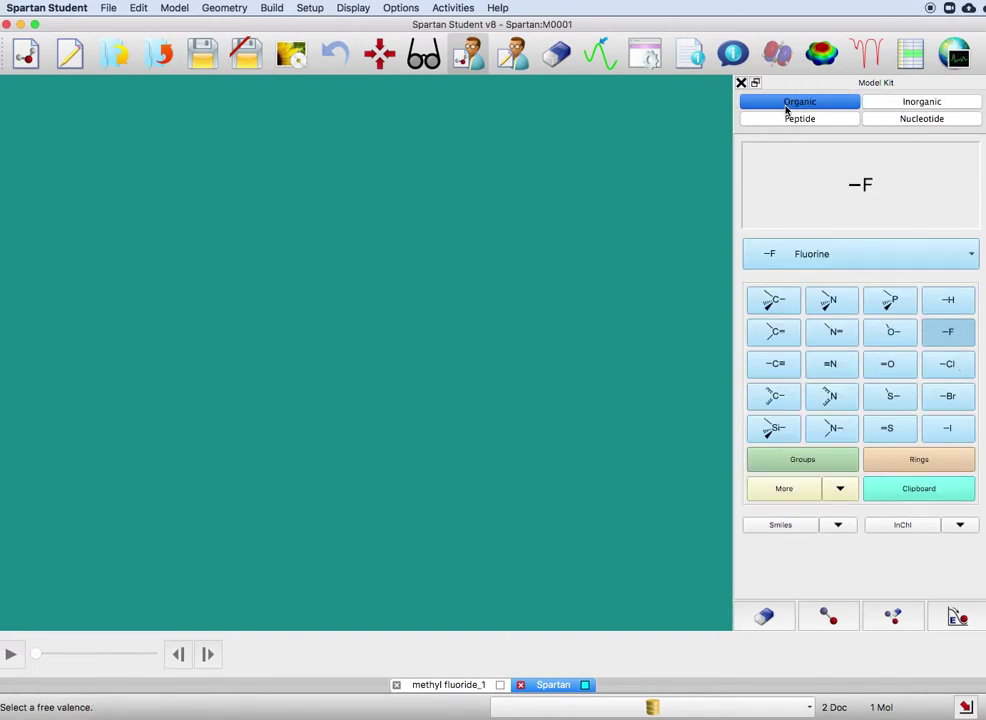
left_click(773, 300)
left_click(886, 307)
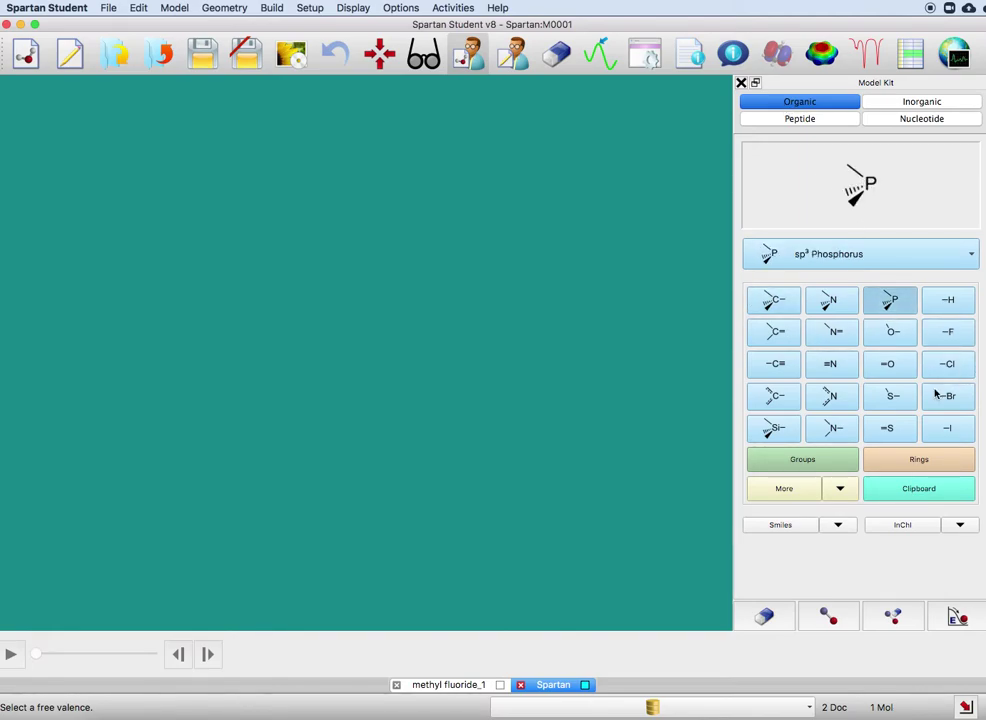
left_click(889, 365)
left_click(789, 305)
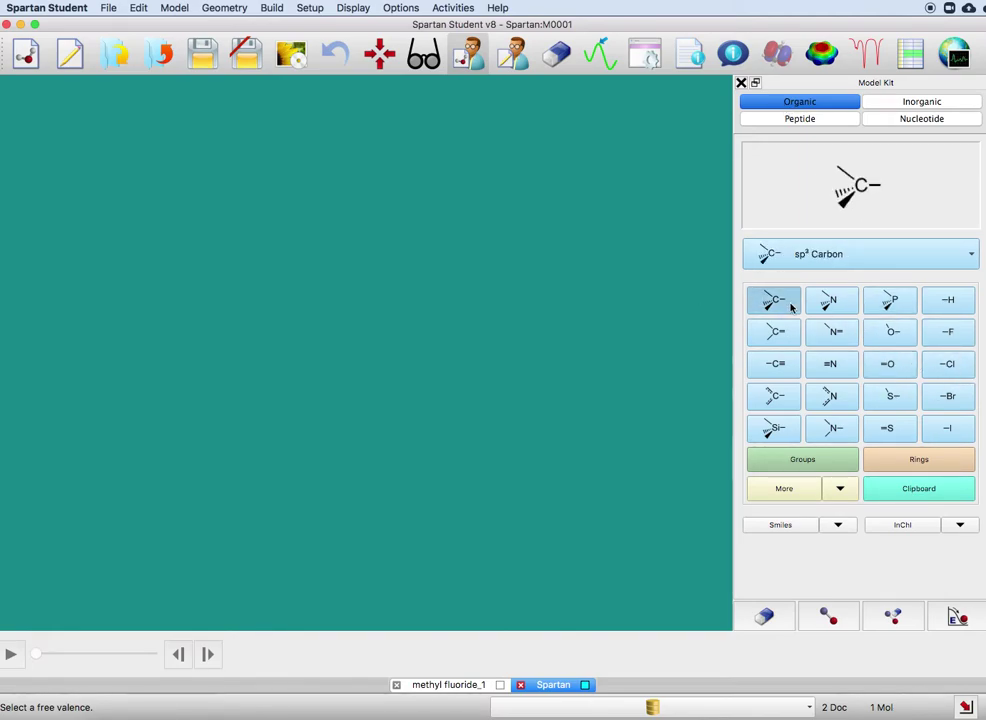
left_click(395, 354)
mouse_move(528, 288)
left_mouse_down()
mouse_move(508, 338)
mouse_move(543, 319)
mouse_move(546, 310)
mouse_move(524, 297)
left_mouse_up()
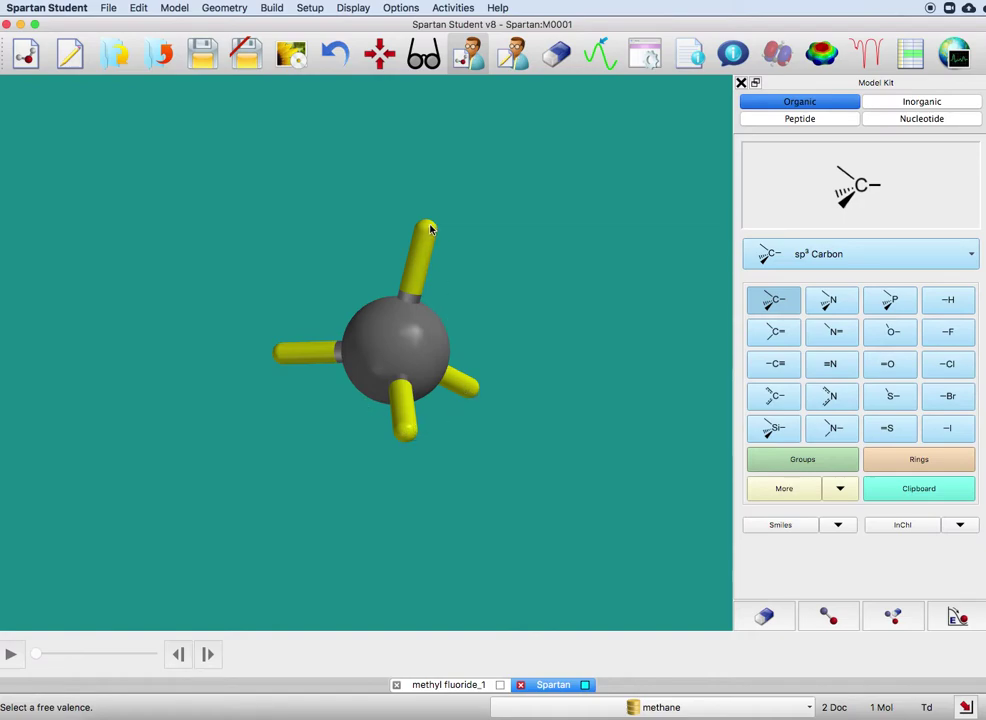
Cap methane's right-hand free valence with -Cl to get C3v methyl chloride.
left_click(424, 52)
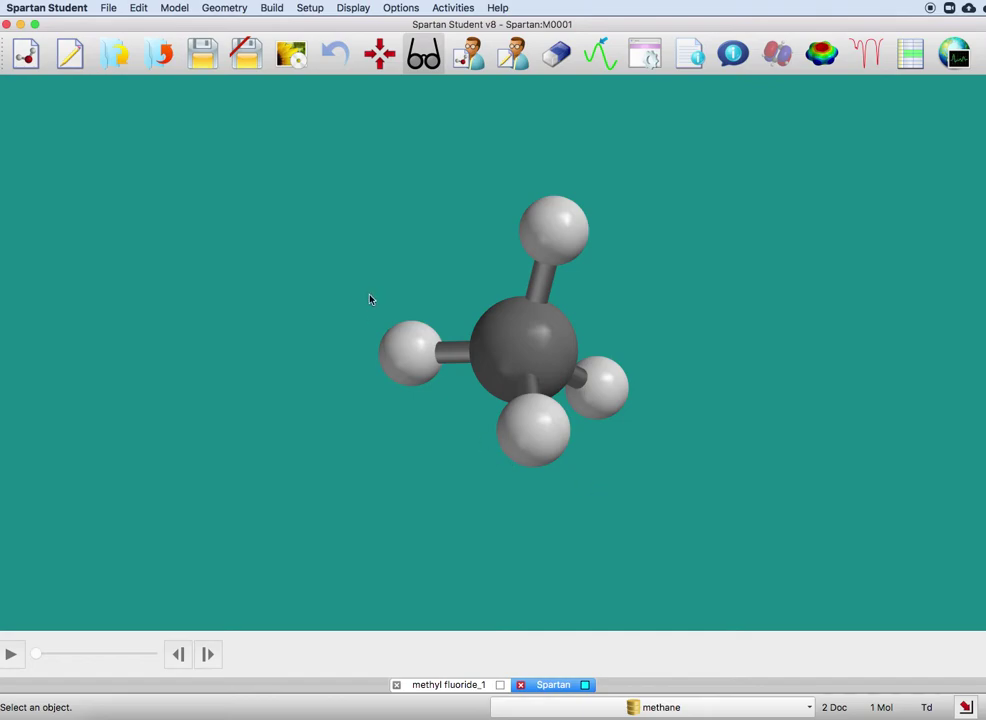
left_click(465, 55)
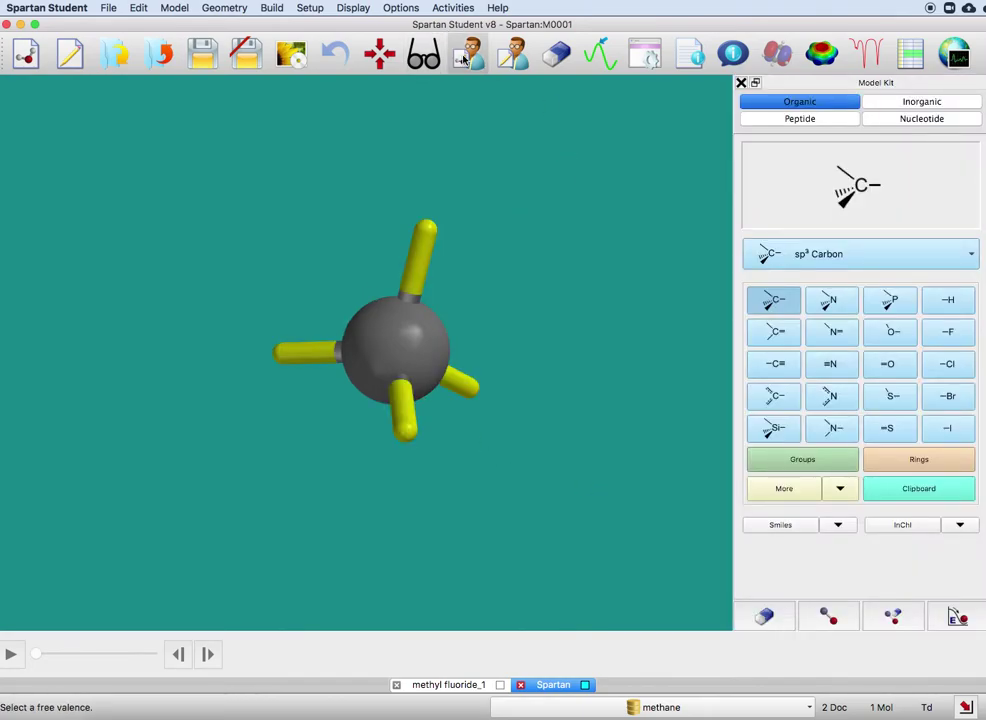
left_click_drag(460, 155, 561, 264)
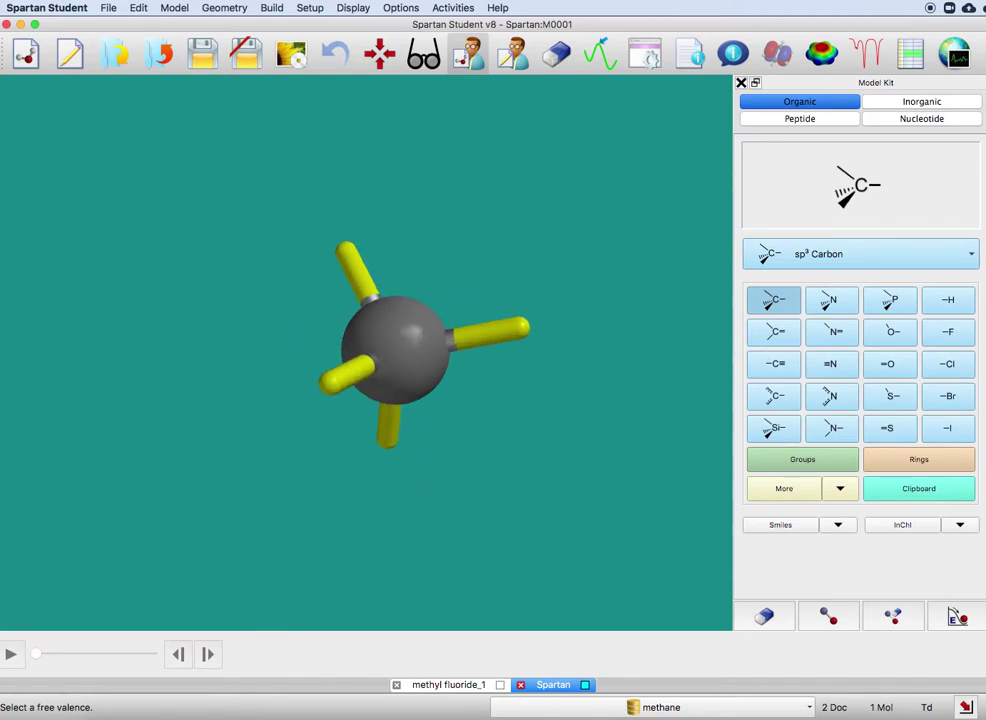
left_click(945, 369)
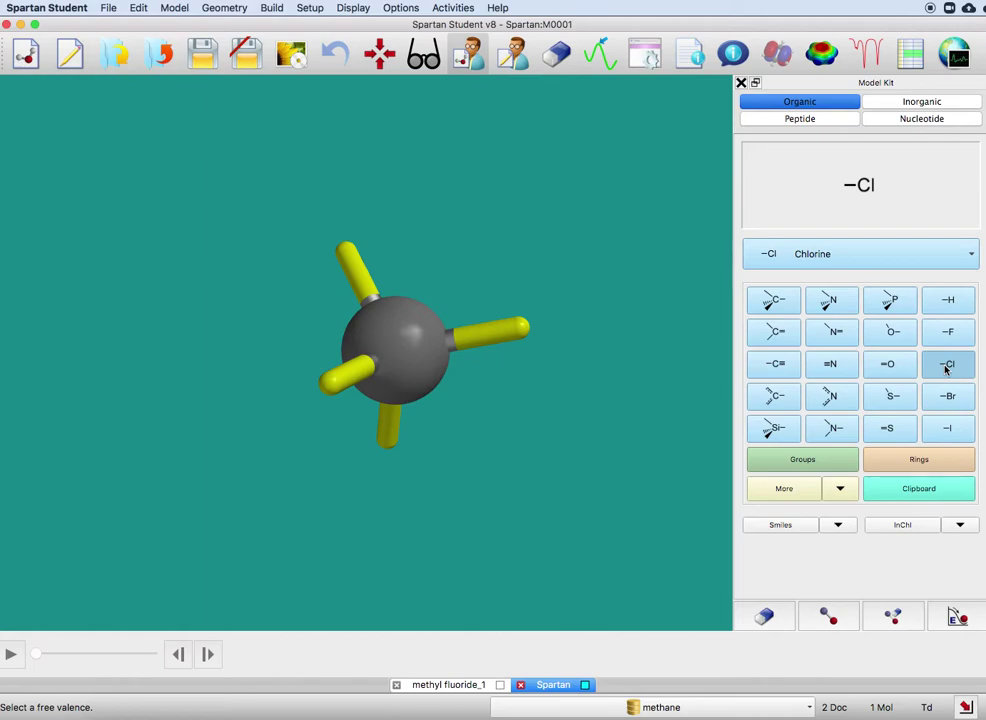
left_click(522, 330)
left_click_drag(495, 183, 466, 185)
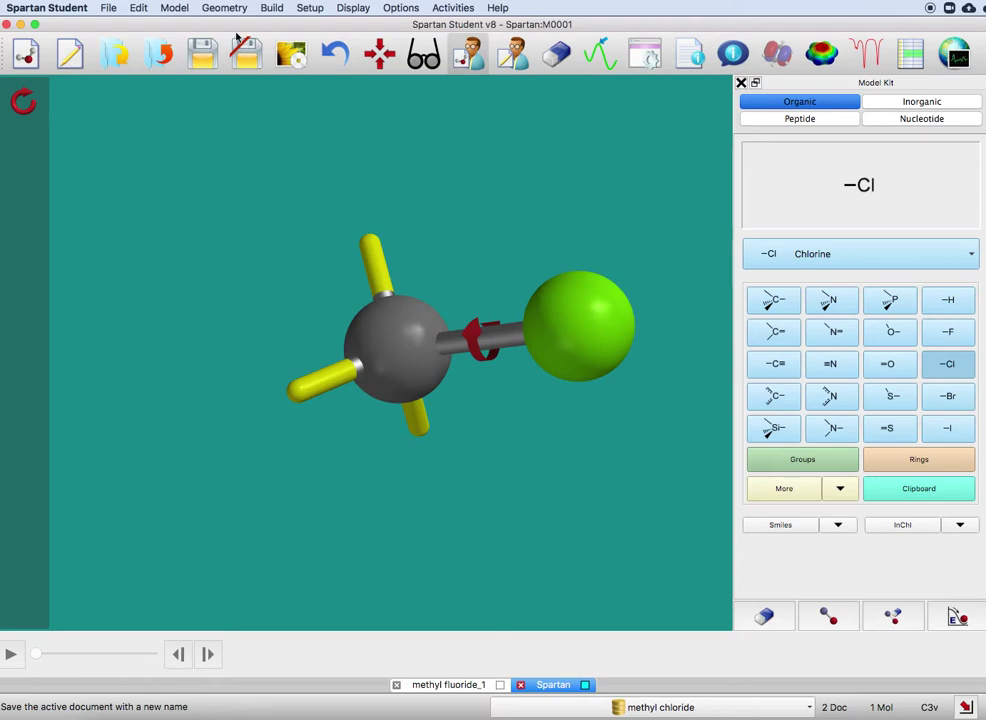
left_click(176, 10)
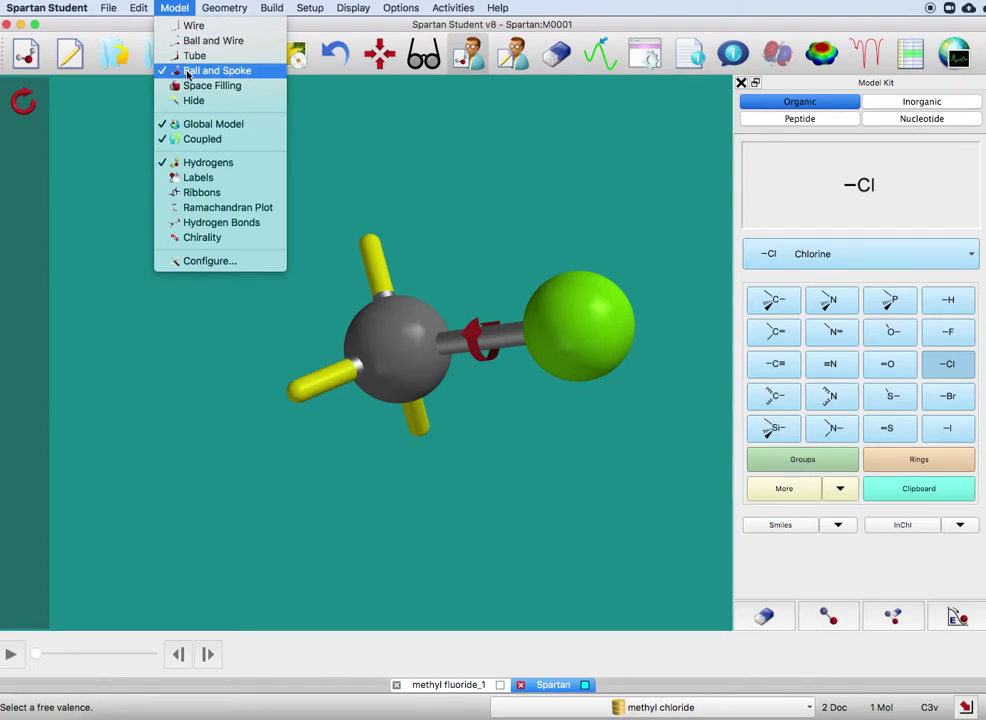
left_click(190, 26)
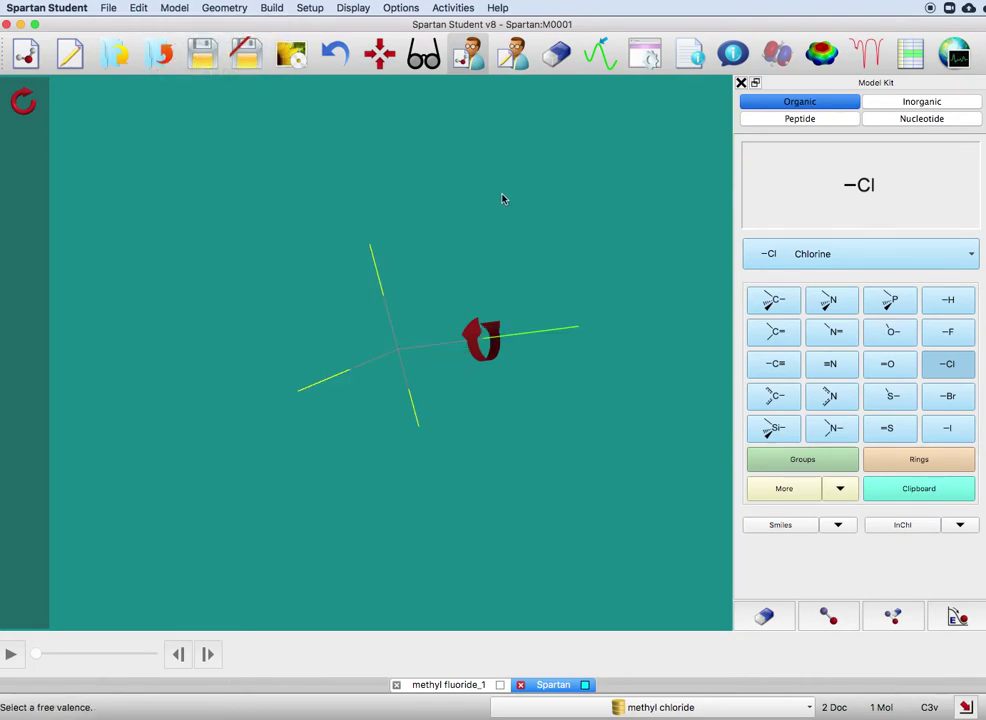
left_click(174, 8)
left_click(191, 41)
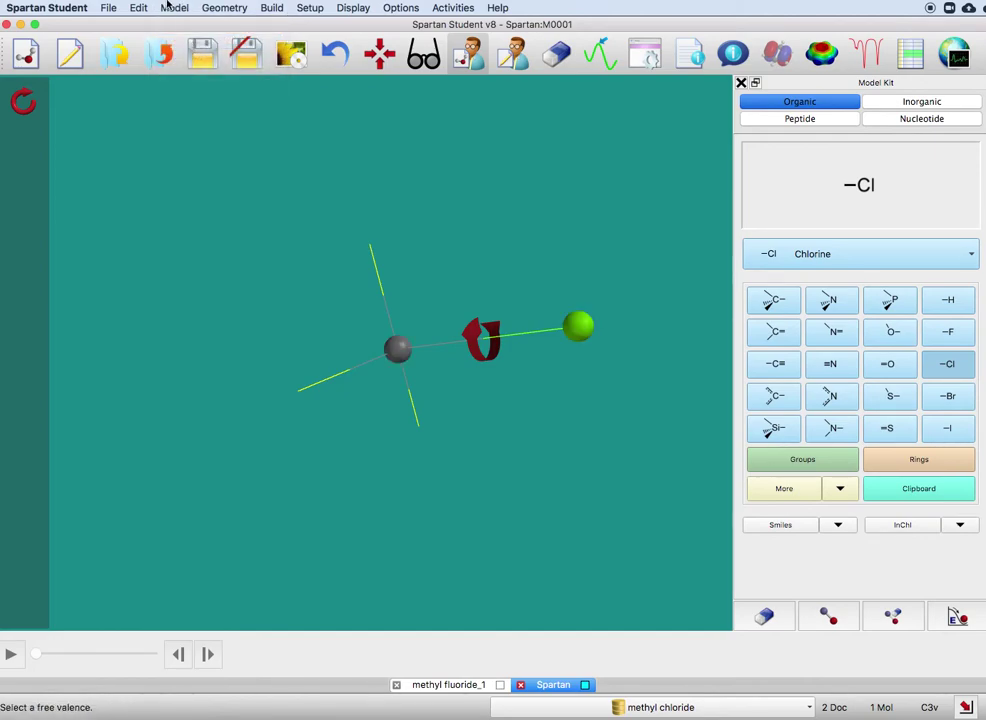
left_click(172, 8)
left_click(194, 56)
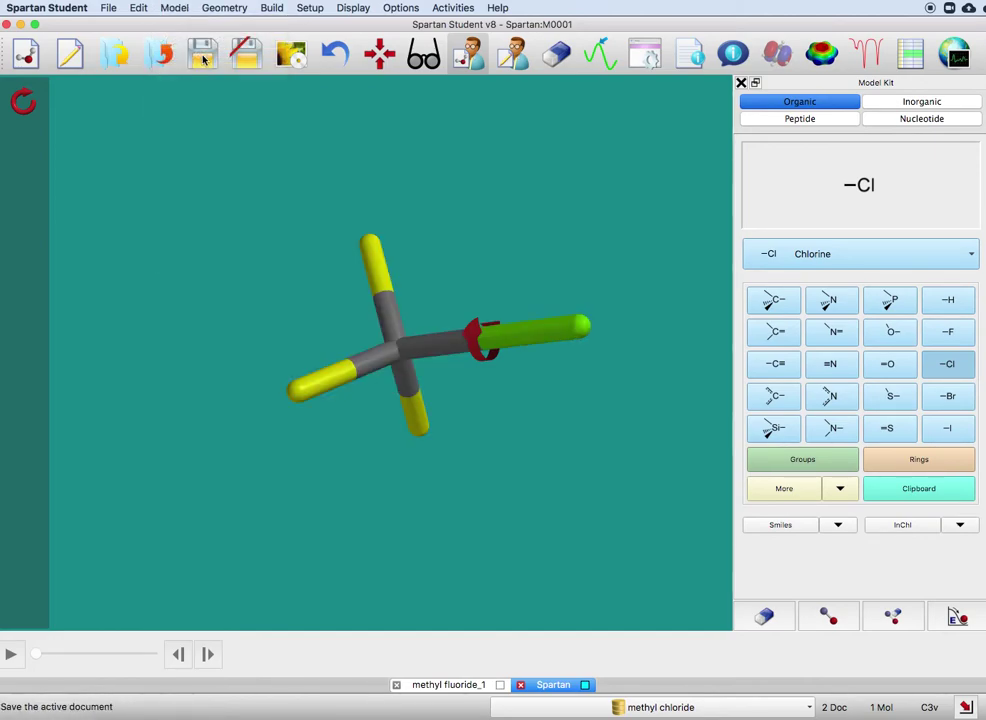
left_click(176, 9)
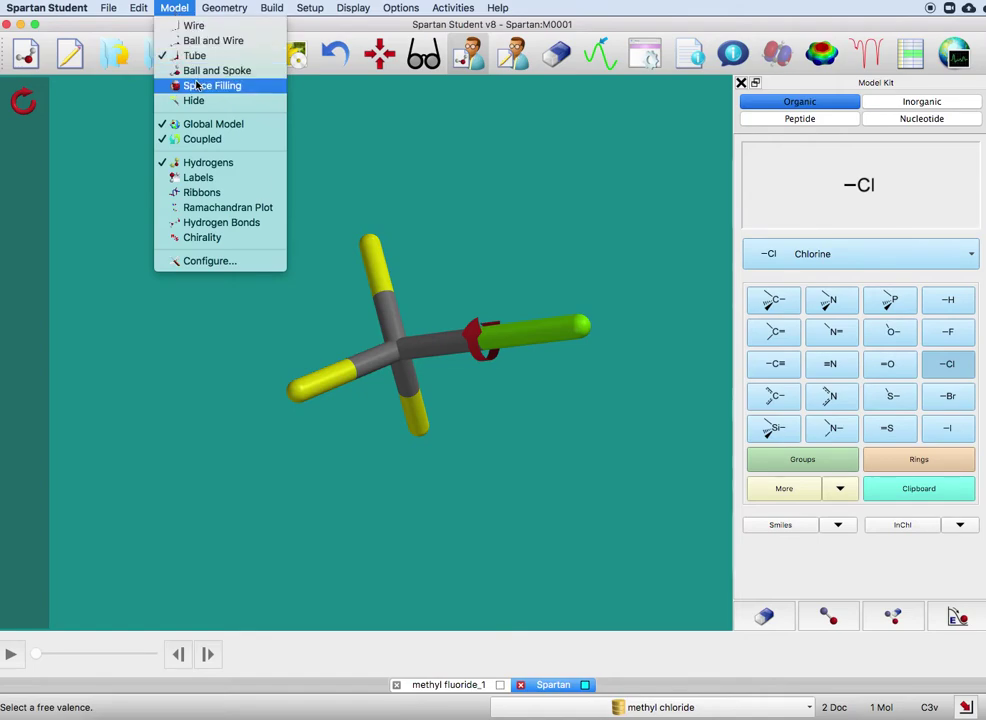
left_click(168, 86)
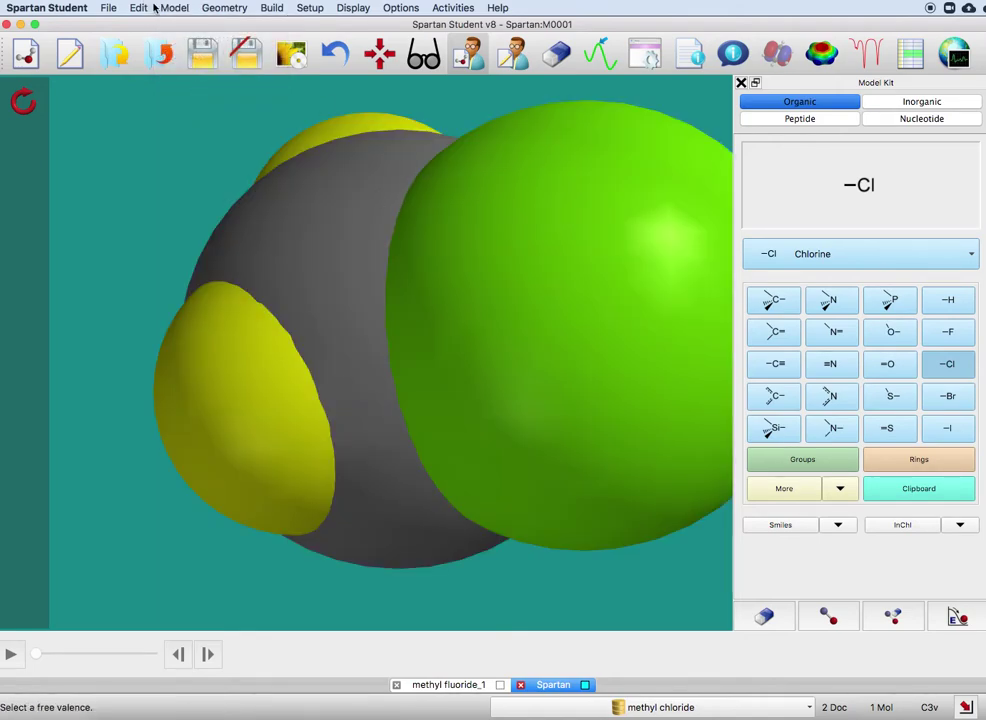
left_click(170, 8)
left_click(184, 71)
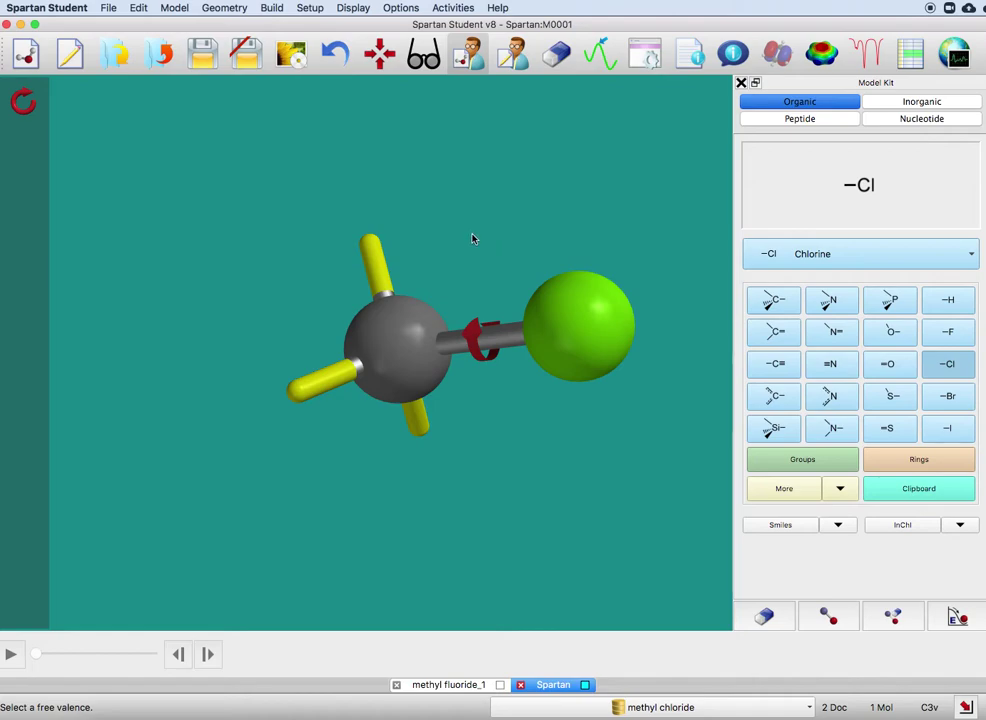
left_click_drag(513, 244, 513, 156)
scroll(499, 312, "down", 5)
scroll(498, 314, "up", 6)
scroll(498, 315, "down", 8)
scroll(502, 315, "up", 6)
scroll(490, 317, "down", 2)
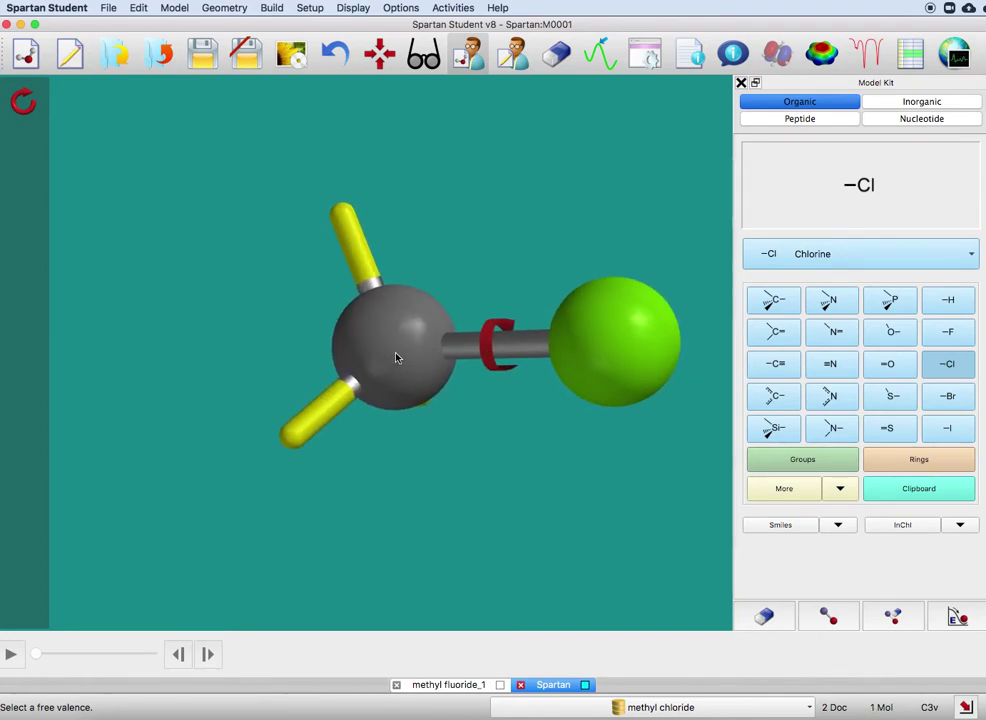
right_click_drag(396, 358, 368, 342)
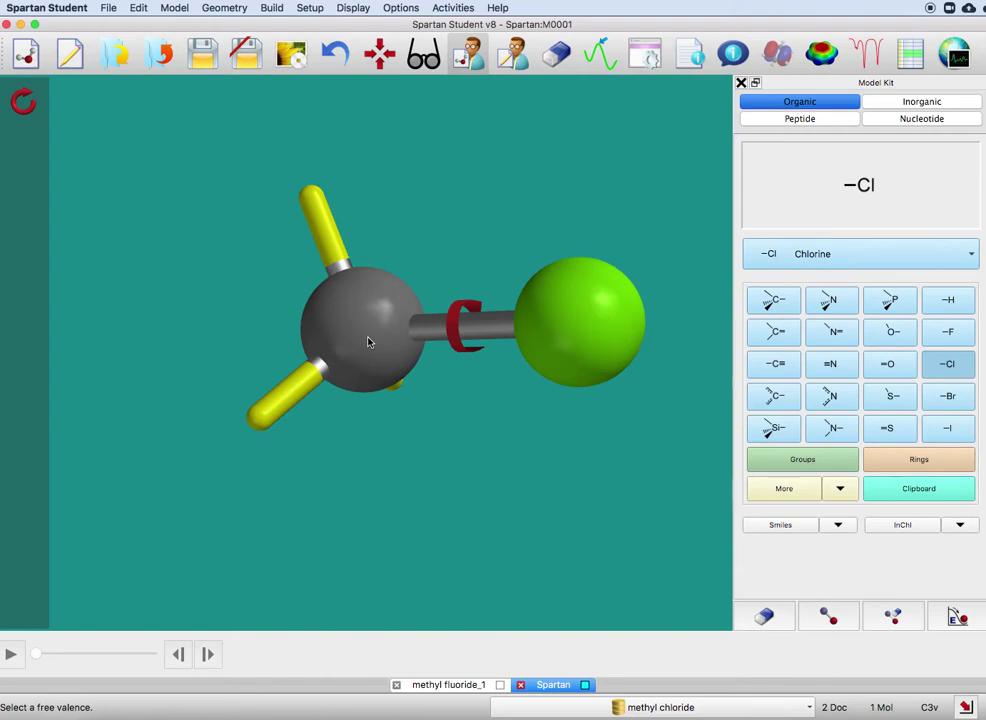
Save the methyl chloride view as a 1391×780 PNG named 'methyl chloride' with a white background.
left_click(423, 58)
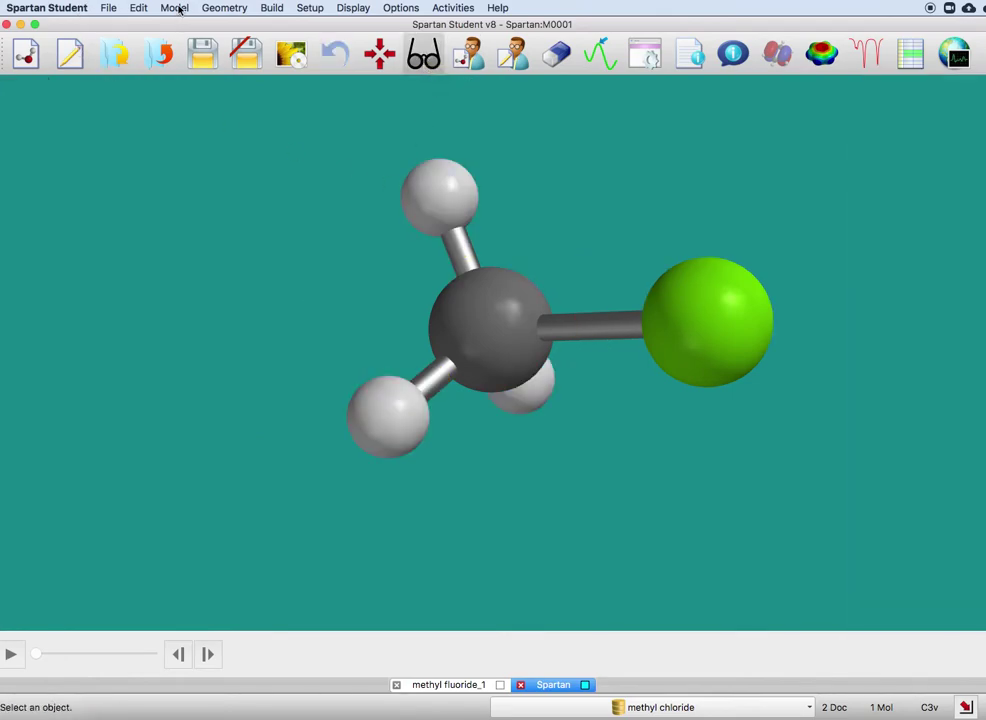
left_click(108, 8)
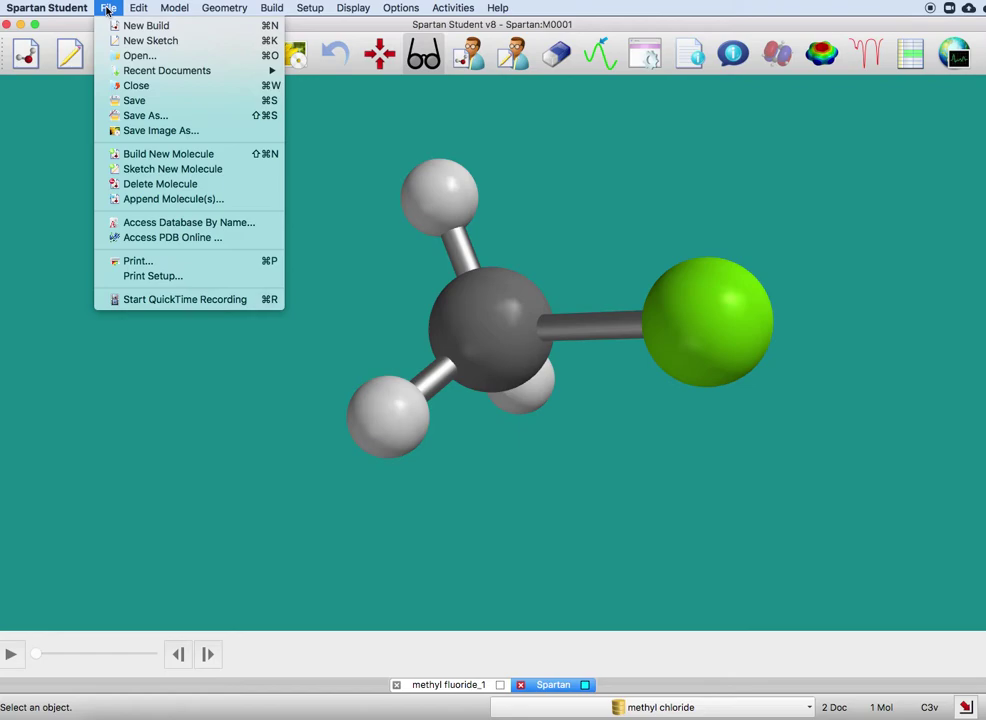
left_click(139, 131)
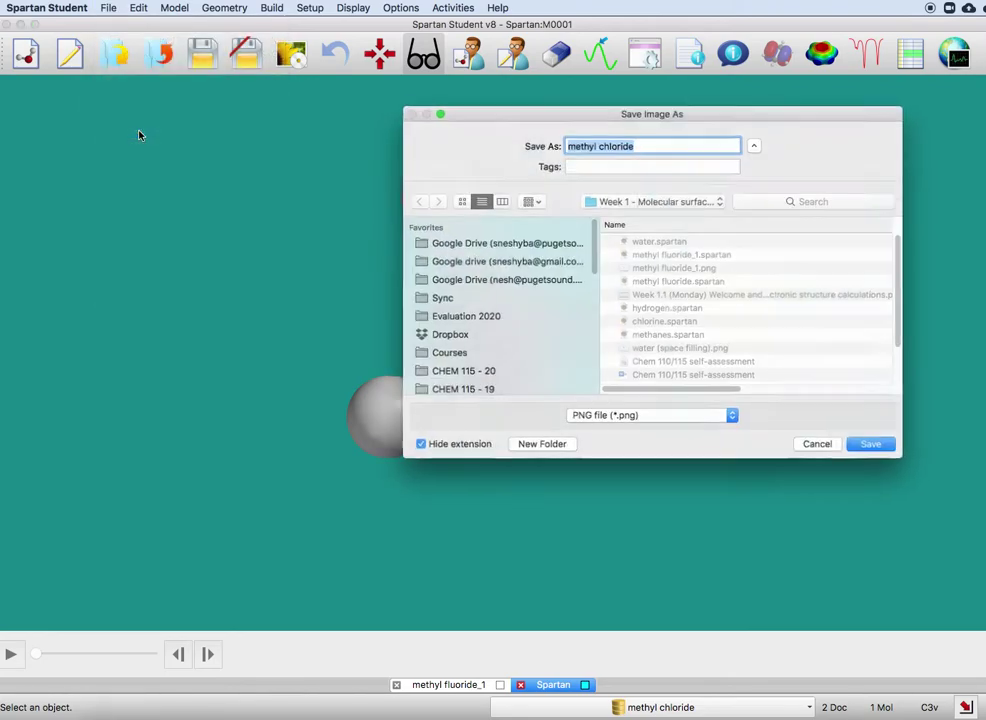
left_click(869, 446)
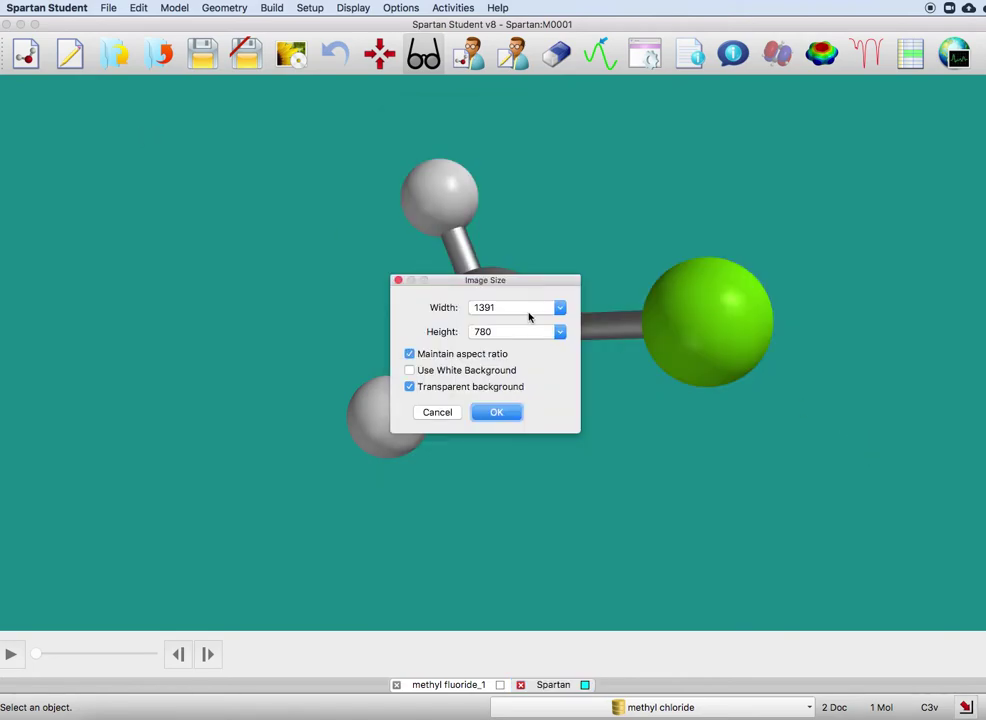
left_click(409, 370)
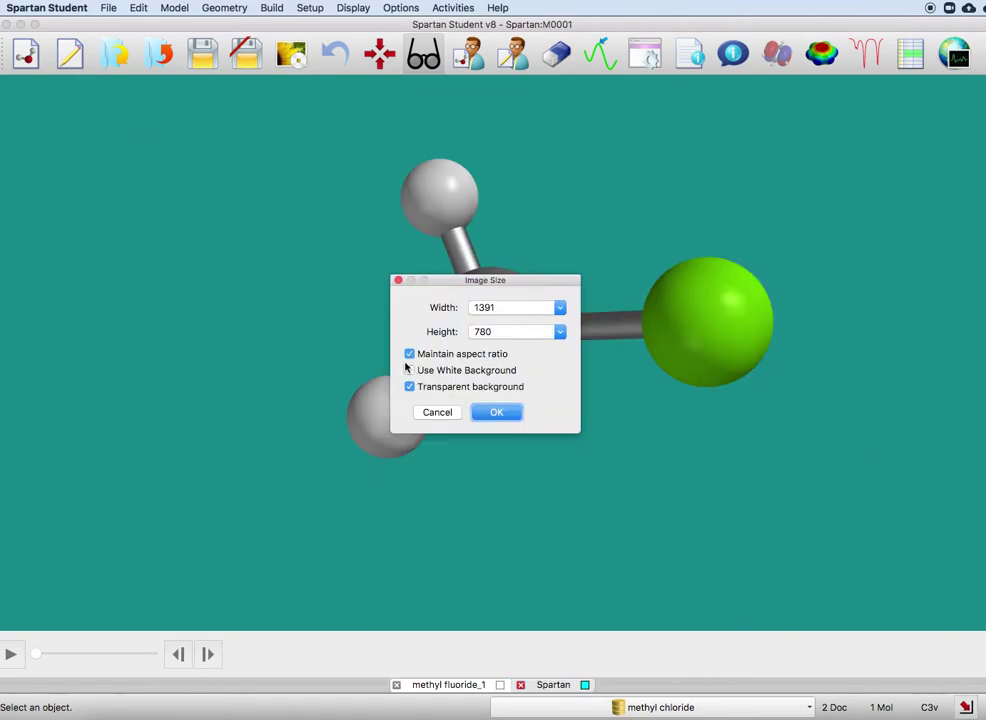
left_click(499, 411)
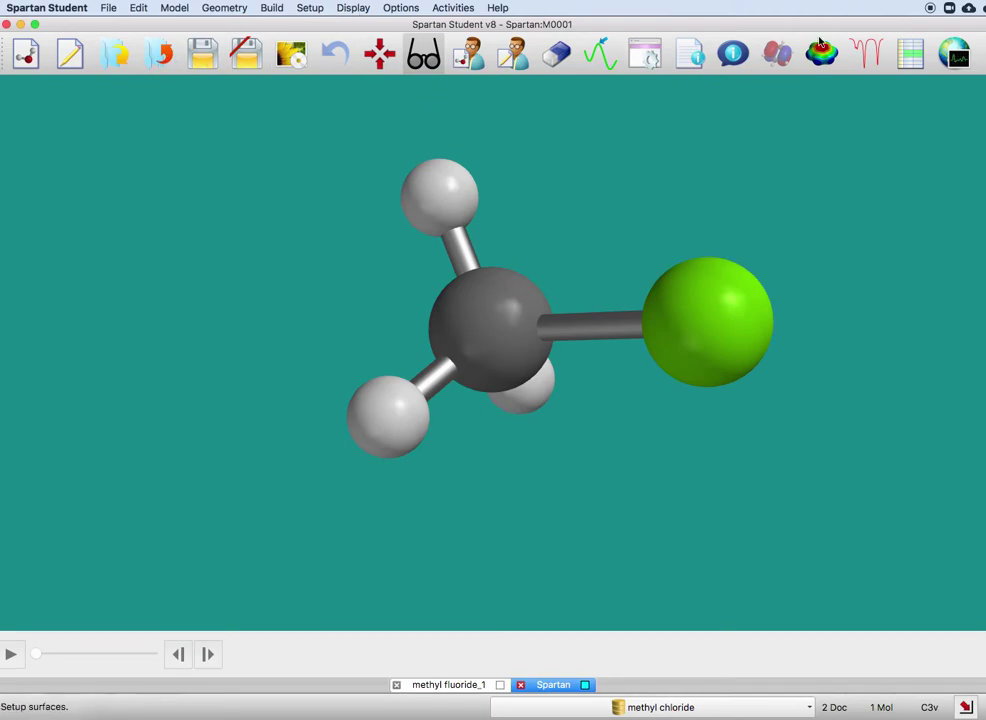
Untick Transition State under Build in the Icons preferences and apply the change.
left_click(392, 8)
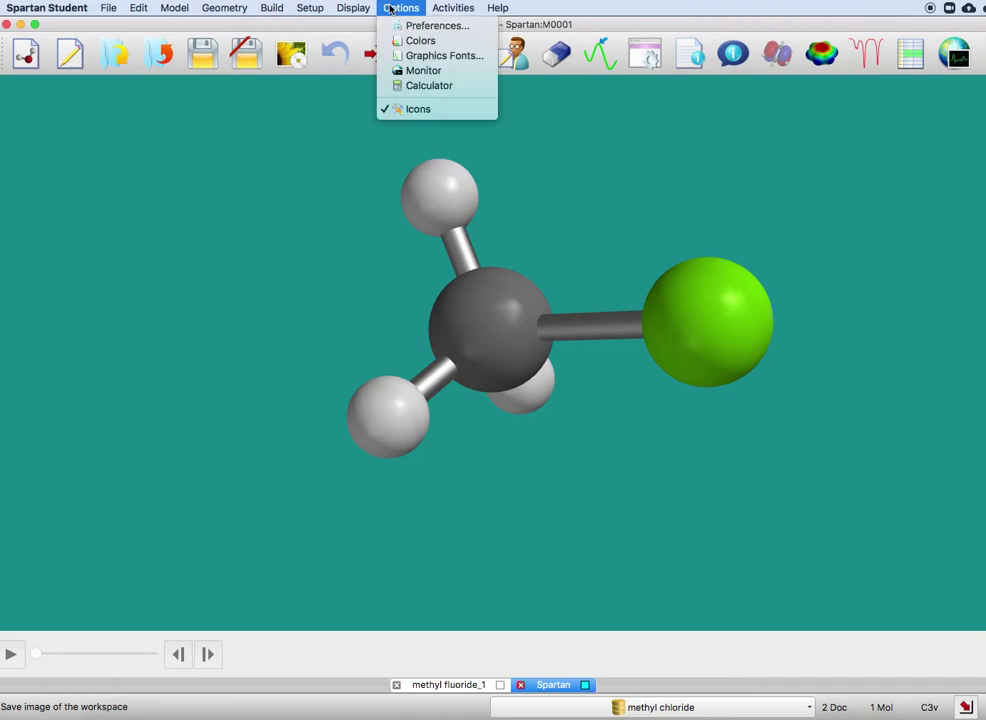
left_click(405, 25)
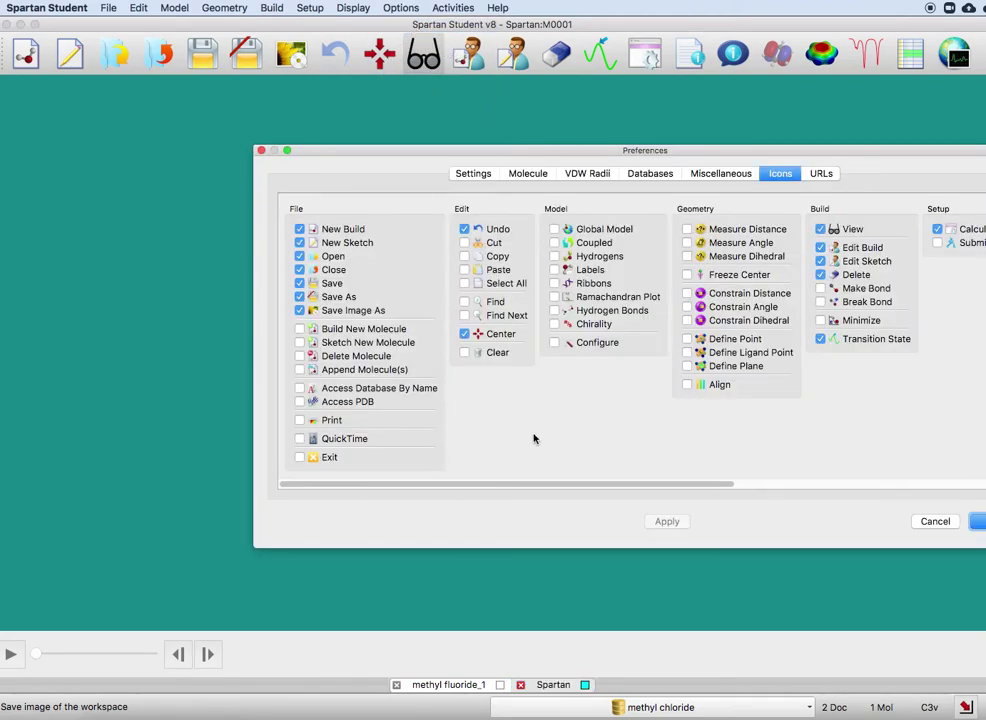
scroll(533, 438, "right", 10)
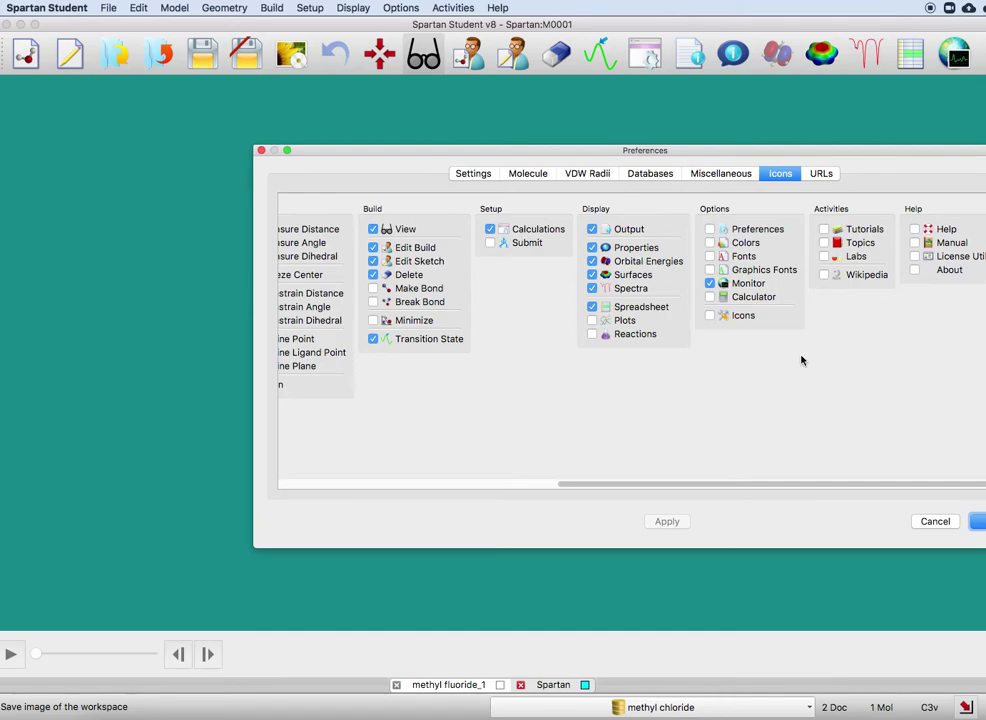
left_click(372, 340)
left_click(666, 521)
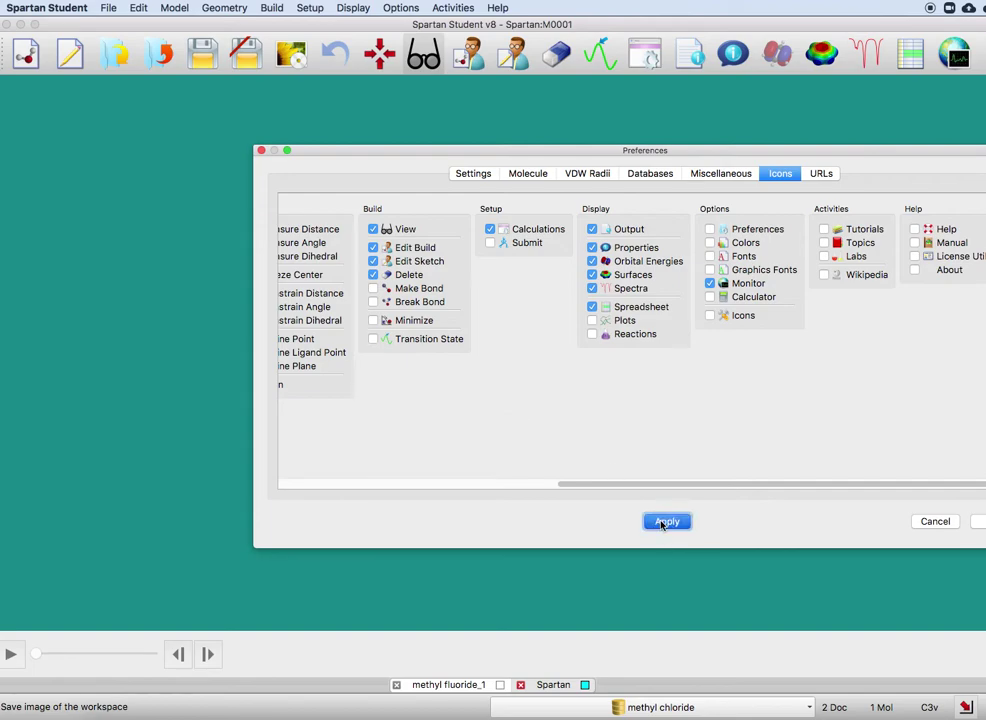
left_click(976, 522)
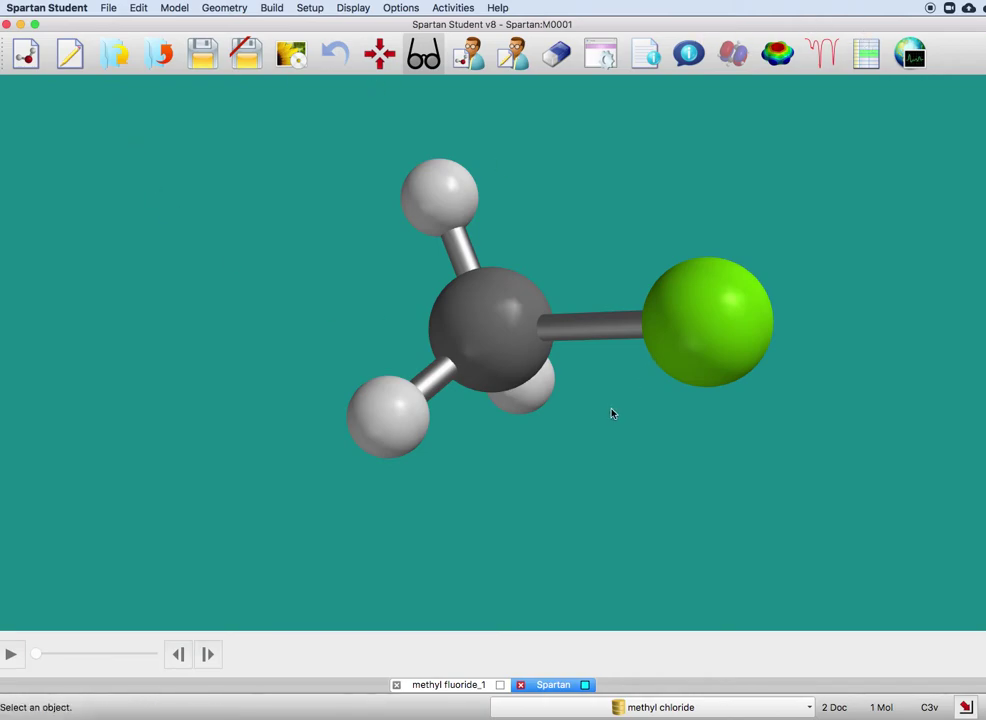
Submit the centred methyl chloride as an ωB97X-D/6-31G* equilibrium geometry job saved as 'methyl chloride'.
left_click(381, 57)
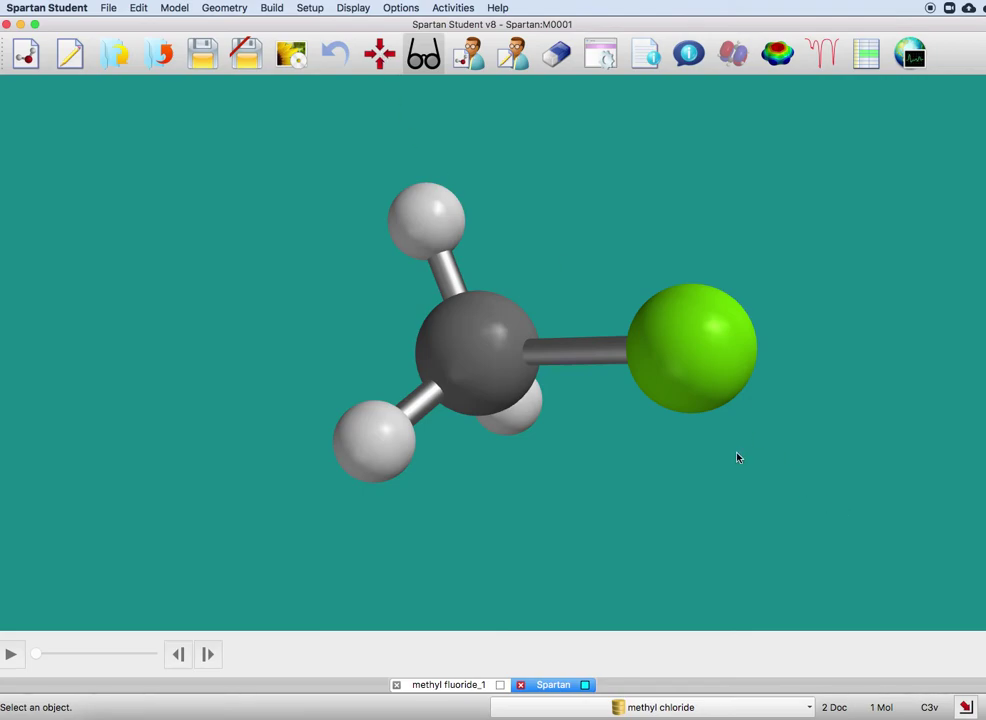
left_click_drag(607, 233, 611, 186)
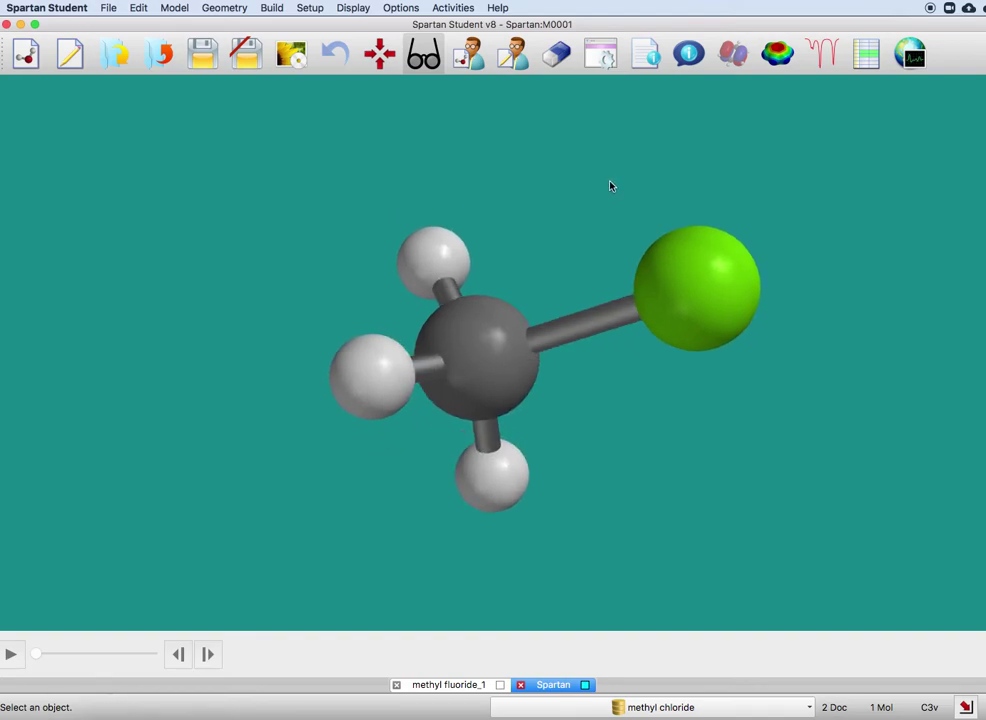
left_click(592, 52)
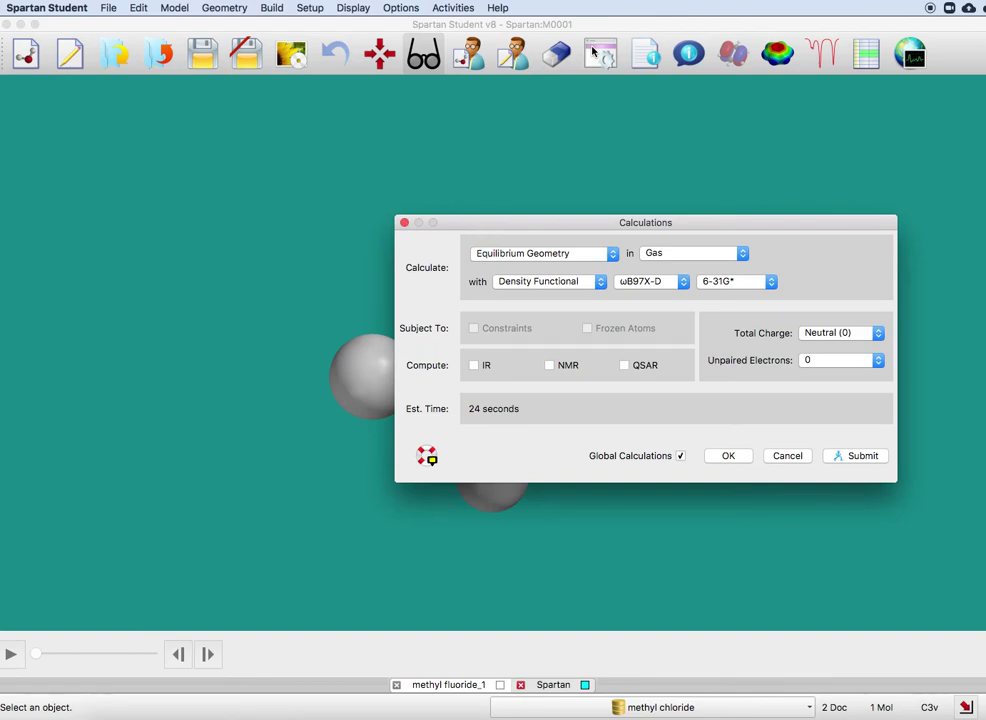
left_click(858, 458)
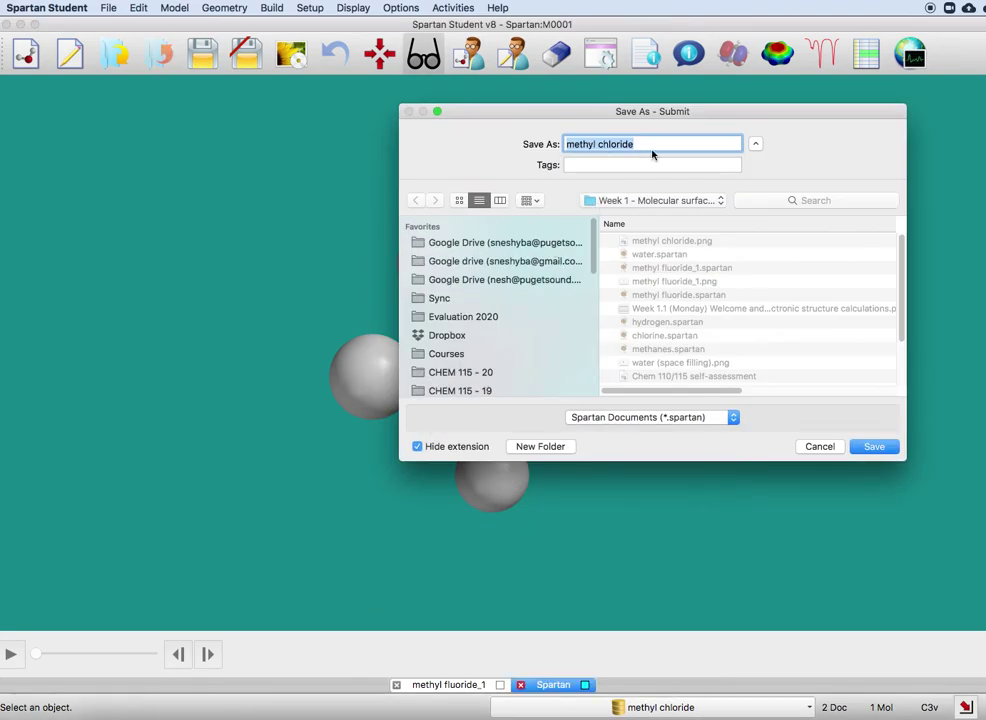
left_click(876, 450)
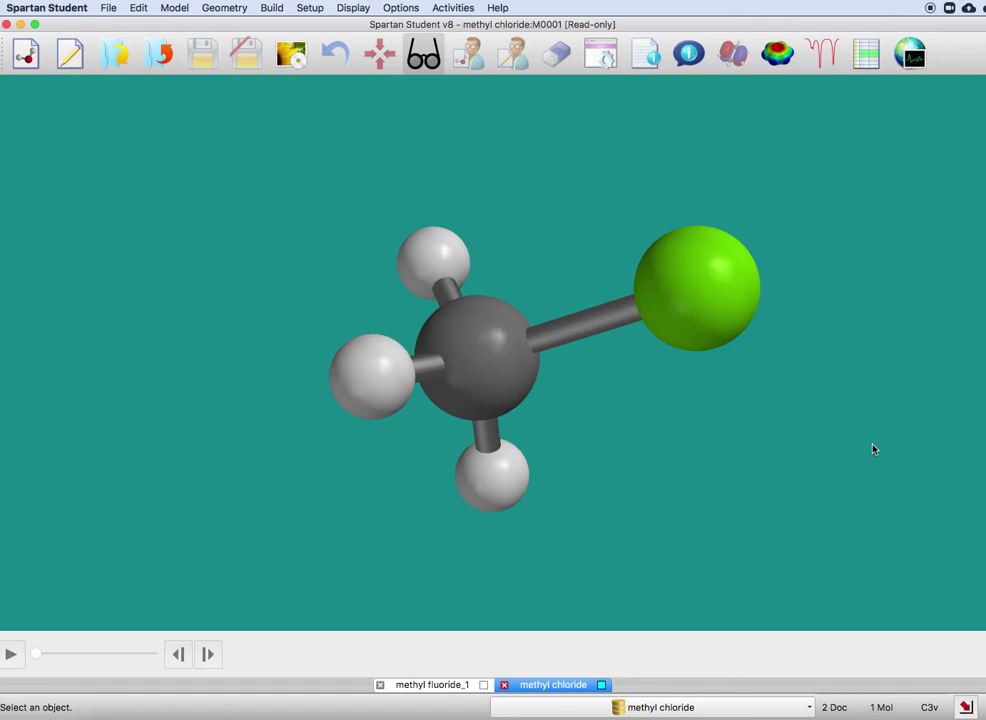
On methyl fluoride_1, add and display an electrostatic potential map at 0.002 e/au³ isovalue.
left_click(442, 686)
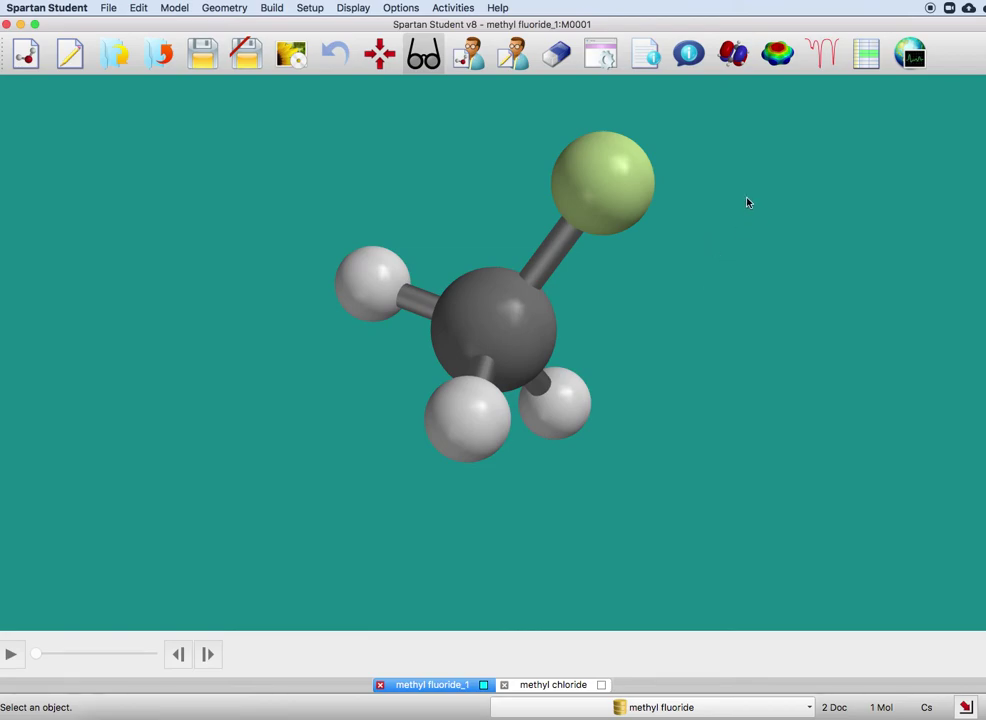
left_click(781, 58)
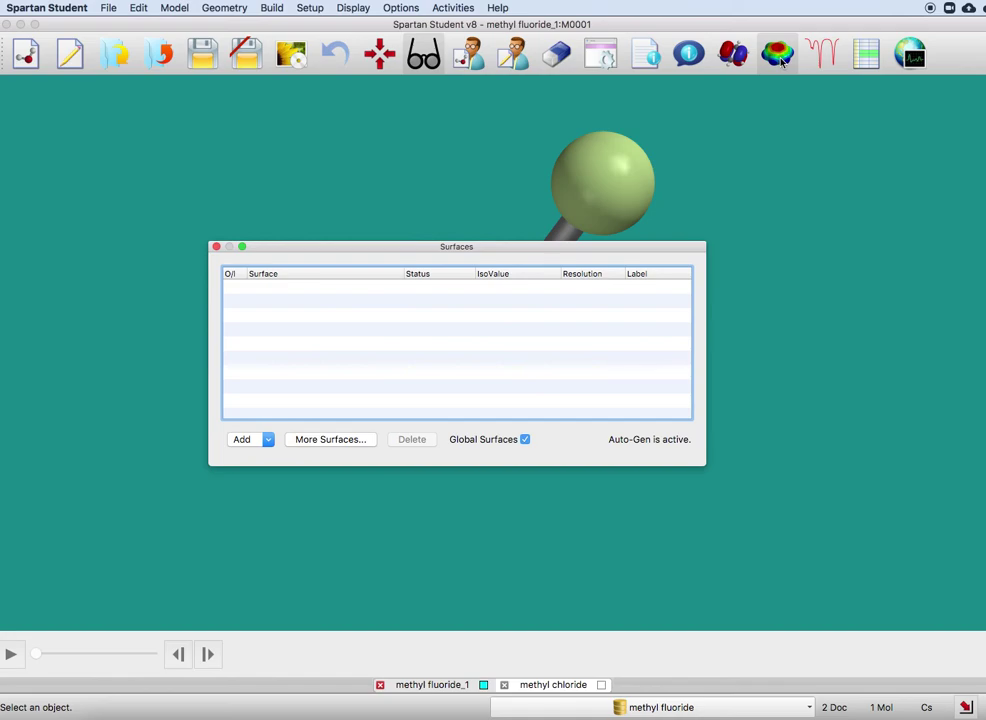
left_click(247, 443)
left_click(261, 498)
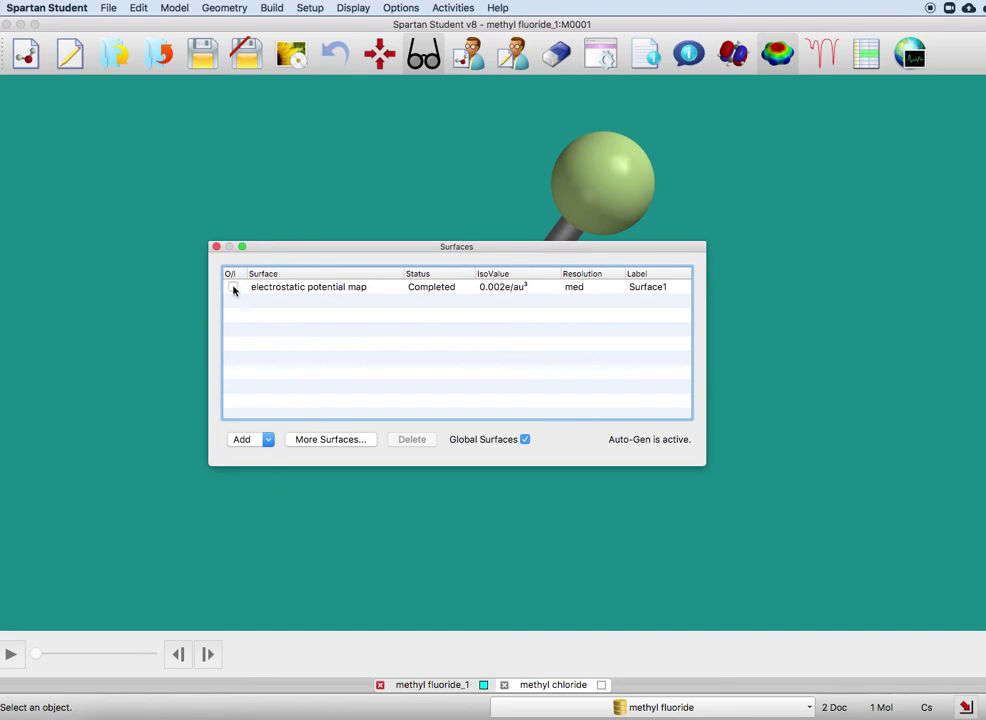
left_click(233, 287)
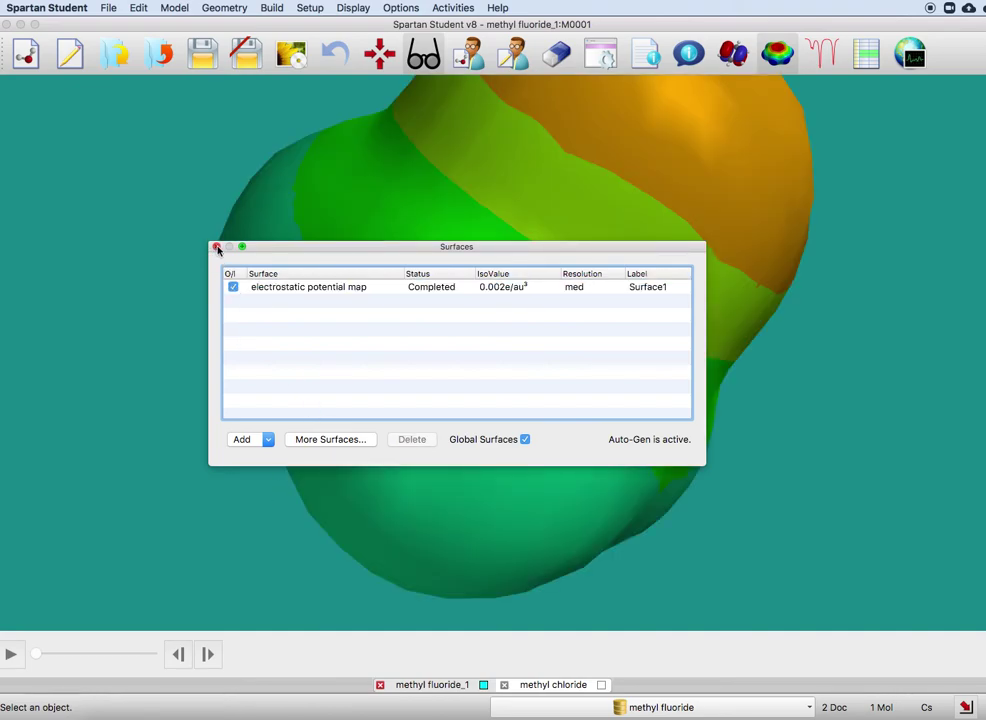
left_click(217, 248)
left_click_drag(218, 250, 442, 172)
scroll(631, 314, "up", 3)
scroll(632, 313, "down", 5)
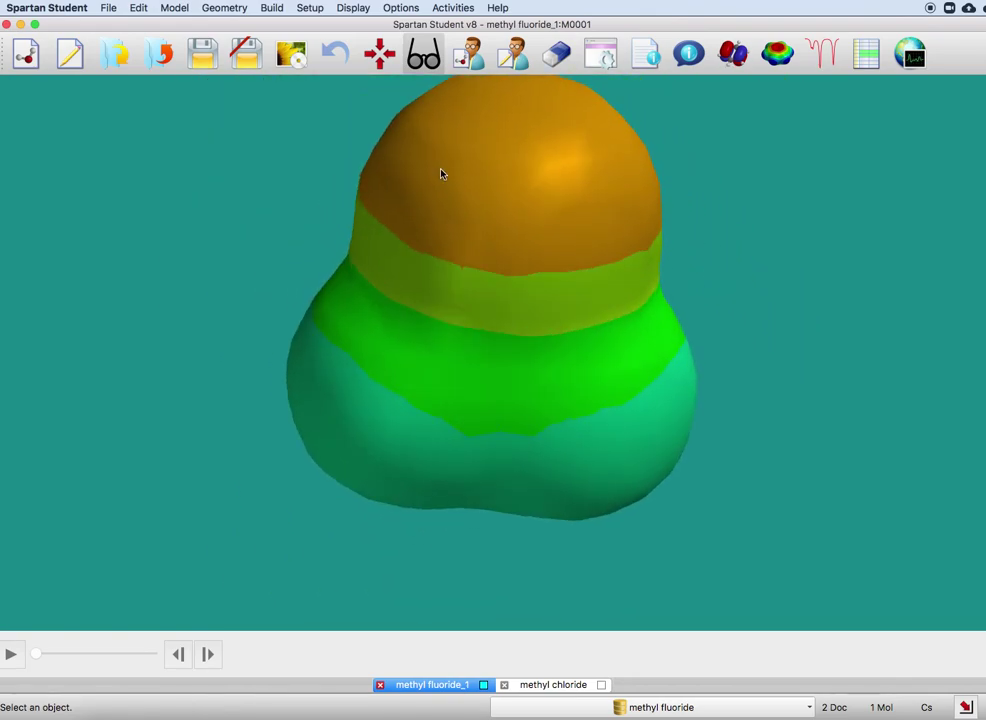
Set the potential map's Style to Transparent and rotate to see the ball-and-spoke atoms inside.
left_click(379, 53)
left_click(584, 393)
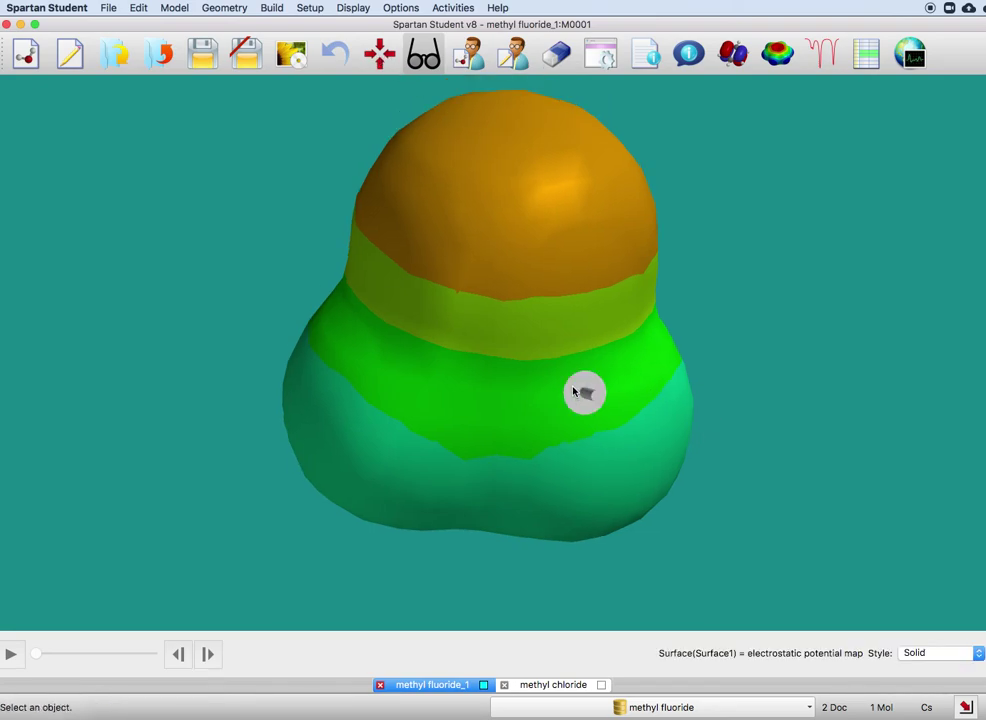
left_click(955, 653)
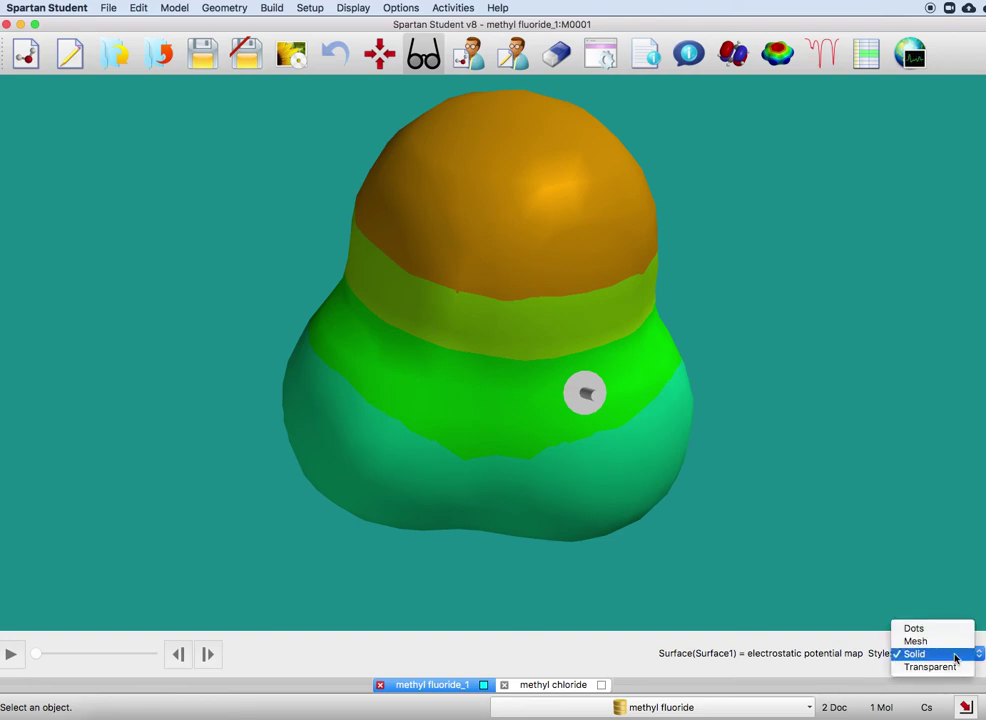
left_click(945, 667)
left_click(865, 198)
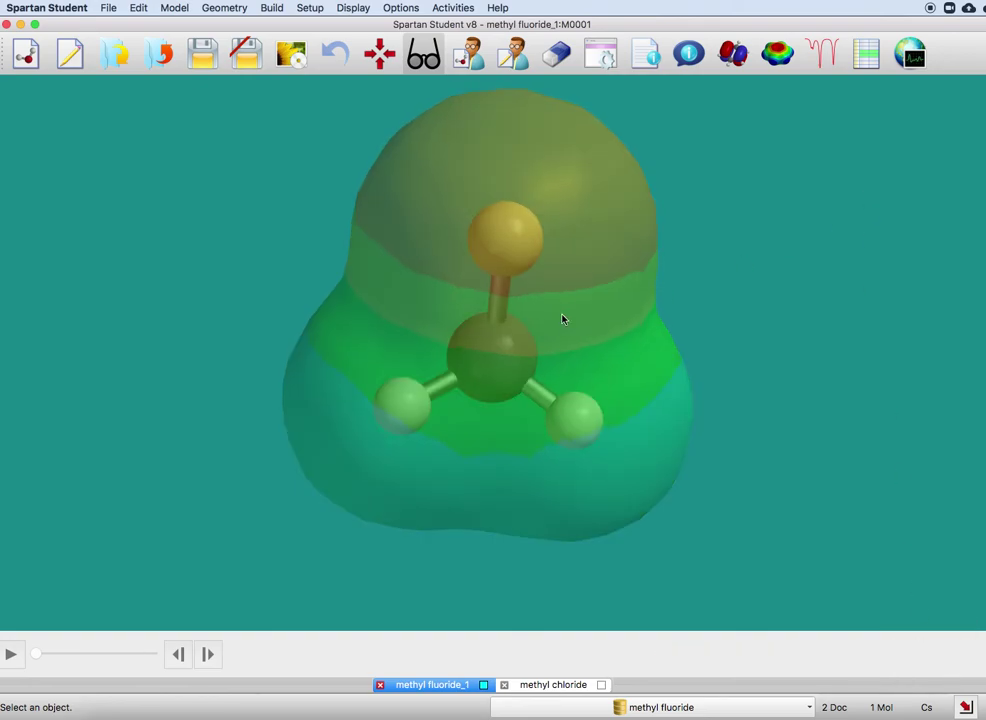
left_click_drag(563, 319, 445, 205)
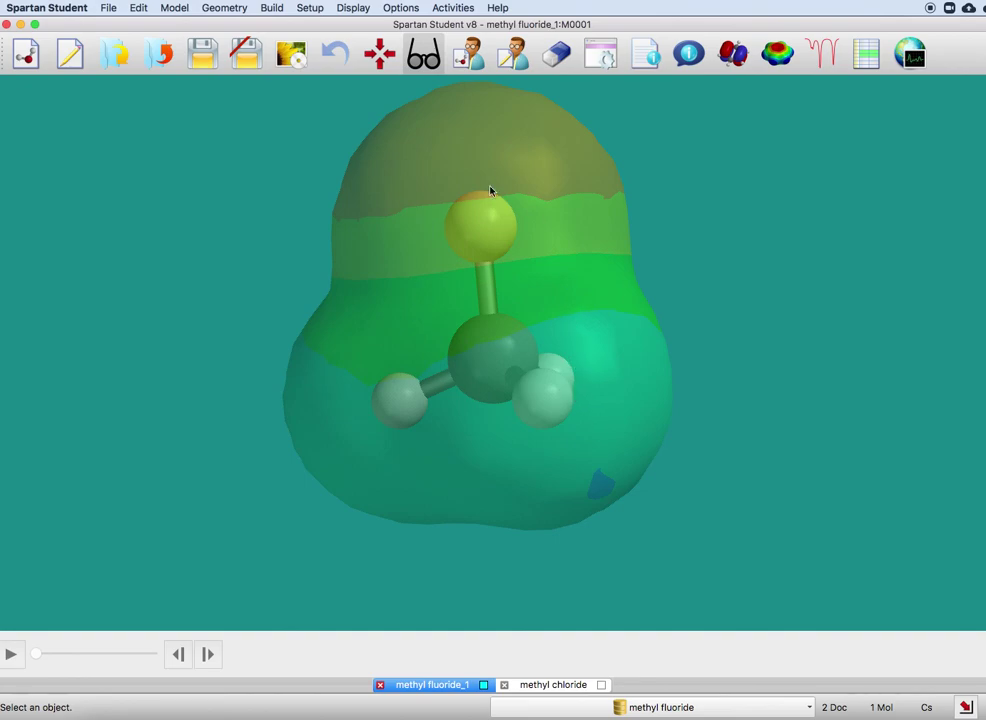
left_click_drag(788, 291, 823, 324)
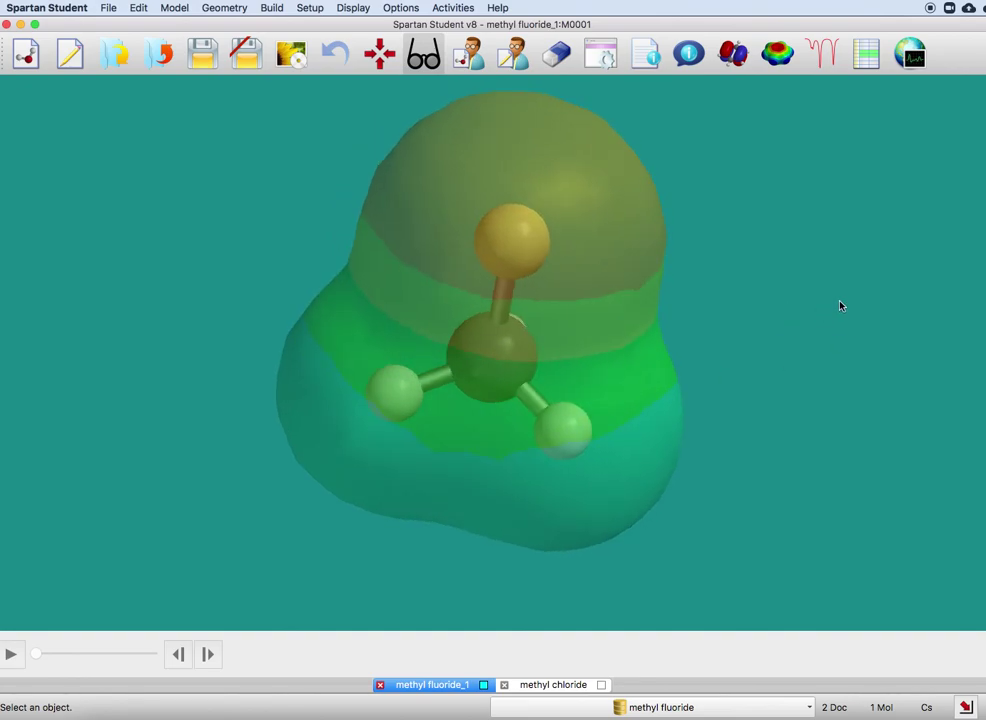